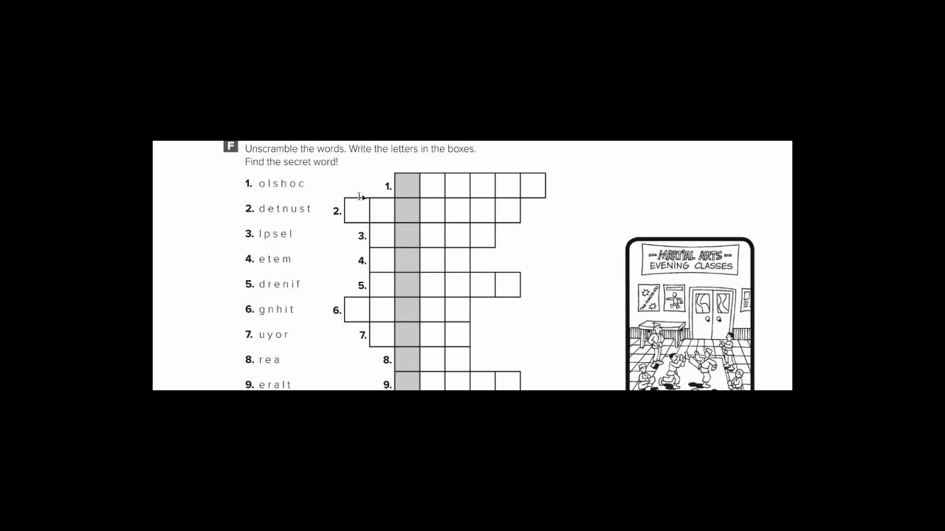
Spell 'school' across crossword row 1, removing the extra o.
{"action": "left_click", "coordinate": [406, 184]}
{"action": "type", "text": "s"}
{"action": "left_click", "coordinate": [431, 186]}
{"action": "left_click", "coordinate": [426, 186]}
{"action": "type", "text": "c"}
{"action": "left_click", "coordinate": [456, 186]}
{"action": "type", "text": "h"}
{"action": "left_click", "coordinate": [485, 187]}
{"action": "type", "text": "o"}
{"action": "left_click", "coordinate": [505, 184]}
{"action": "type", "text": "o"}
{"action": "left_click", "coordinate": [534, 188]}
{"action": "type", "text": "o"}
{"action": "key", "text": "BackSpace"}
Spell 'student' across crossword row 2.
{"action": "left_click", "coordinate": [353, 212]}
{"action": "type", "text": "s"}
{"action": "left_click", "coordinate": [381, 211]}
{"action": "type", "text": "t"}
{"action": "left_click", "coordinate": [412, 212]}
{"action": "type", "text": "u"}
{"action": "left_click", "coordinate": [433, 210]}
{"action": "type", "text": "d"}
{"action": "left_click", "coordinate": [457, 211]}
{"action": "type", "text": "e"}
{"action": "left_click", "coordinate": [485, 210]}
{"action": "type", "text": "n"}
{"action": "left_click", "coordinate": [509, 209]}
Enter 'pell' in row 3 after its empty first square.
{"action": "left_click", "coordinate": [457, 234]}
{"action": "type", "text": "l"}
Add the missing s to complete 'spell' in row 3, then spell 'meet' in row 4.
{"action": "left_click", "coordinate": [380, 234]}
{"action": "type", "text": "s"}
{"action": "left_click", "coordinate": [381, 259]}
{"action": "type", "text": "m"}
{"action": "left_click", "coordinate": [411, 260]}
{"action": "type", "text": "ee"}
{"action": "type", "text": "t"}
Spell 'friend' across crossword row 5.
{"action": "left_click", "coordinate": [382, 285]}
{"action": "type", "text": "f"}
{"action": "left_click", "coordinate": [412, 286]}
{"action": "type", "text": "r"}
{"action": "left_click", "coordinate": [432, 285]}
{"action": "type", "text": "i"}
{"action": "left_click", "coordinate": [456, 286]}
{"action": "type", "text": "e"}
{"action": "left_click", "coordinate": [481, 286]}
{"action": "type", "text": "n"}
{"action": "left_click", "coordinate": [508, 285]}
{"action": "type", "text": "d"}
Spell 'night' across crossword row 6.
{"action": "left_click", "coordinate": [245, 154]}
{"action": "left_click", "coordinate": [230, 160]}
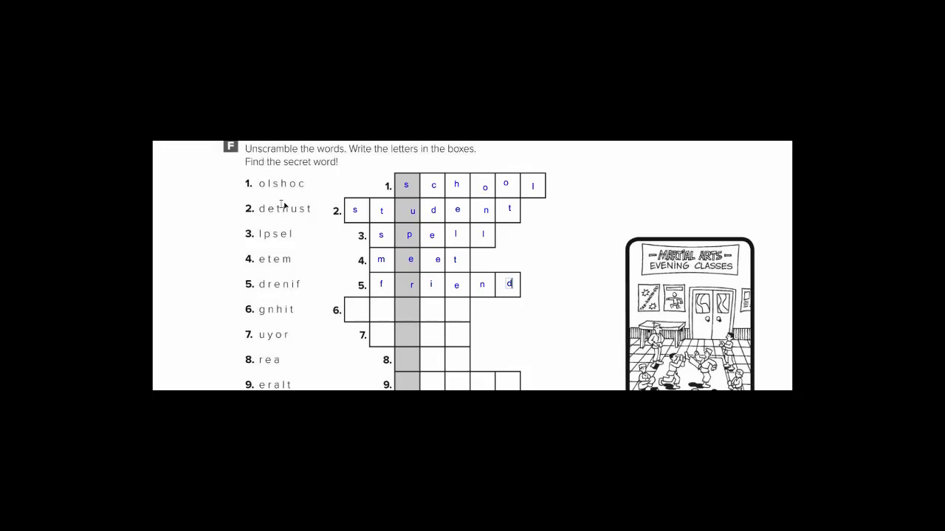
{"action": "left_click", "coordinate": [353, 312]}
{"action": "type", "text": "n"}
{"action": "left_click", "coordinate": [382, 309]}
{"action": "type", "text": "i"}
{"action": "left_click", "coordinate": [408, 310]}
{"action": "type", "text": "g"}
{"action": "left_click", "coordinate": [432, 309]}
{"action": "type", "text": "h"}
{"action": "left_click", "coordinate": [456, 310]}
{"action": "type", "text": "t"}
Spell 'your' across crossword row 7.
{"action": "left_click", "coordinate": [382, 335]}
{"action": "type", "text": "y"}
{"action": "left_click", "coordinate": [407, 333]}
{"action": "type", "text": "o"}
{"action": "left_click", "coordinate": [427, 334]}
{"action": "type", "text": "u"}
{"action": "left_click", "coordinate": [456, 335]}
{"action": "type", "text": "r"}
Spell 'are' across crossword row 8.
{"action": "left_click", "coordinate": [406, 358]}
{"action": "type", "text": "a"}
{"action": "left_click", "coordinate": [434, 358]}
{"action": "type", "text": "r"}
{"action": "left_click", "coordinate": [463, 360]}
{"action": "type", "text": "e"}
Start row 9 with the letters 'la'.
{"action": "scroll", "coordinate": [462, 360], "scroll_direction": "down", "scroll_amount": 1}
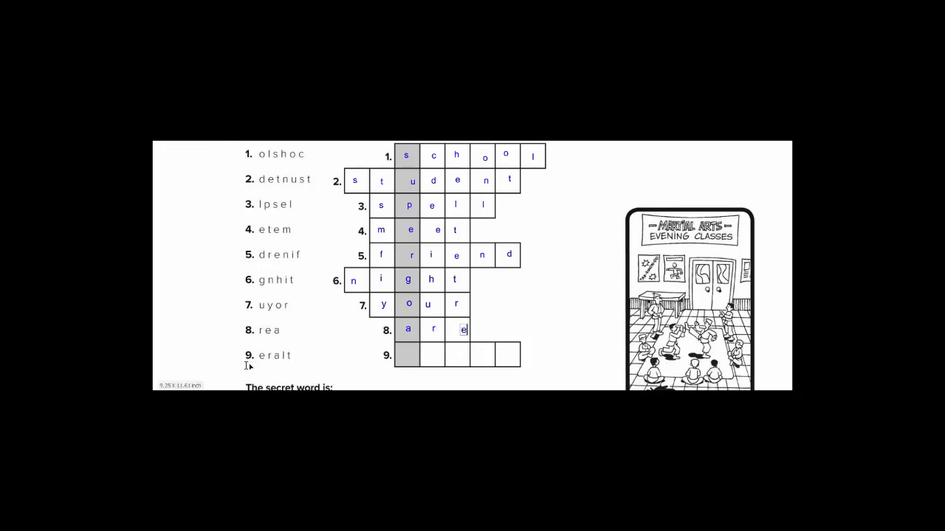
{"action": "left_click", "coordinate": [407, 355]}
{"action": "type", "text": "l"}
{"action": "left_click", "coordinate": [433, 355]}
{"action": "type", "text": "a"}
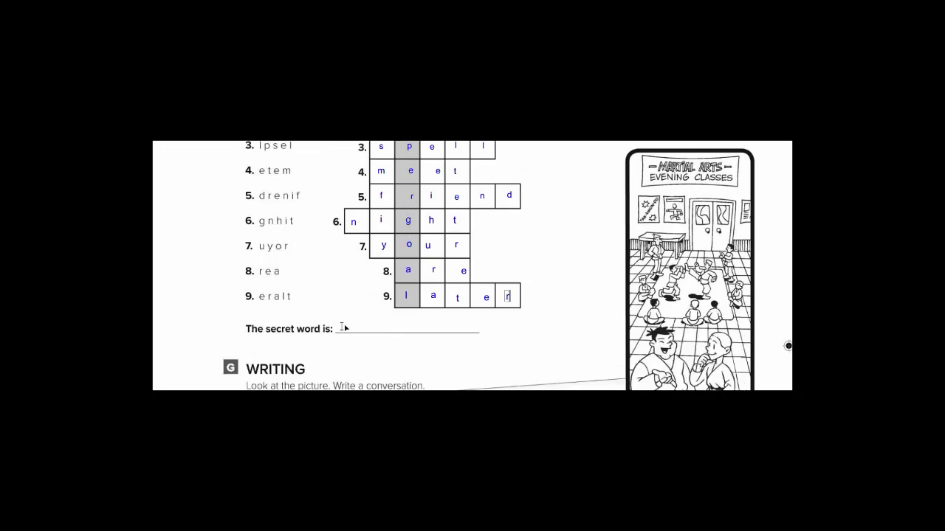
Write 'Super Goal' on the 'The secret word is:' line.
{"action": "left_click", "coordinate": [342, 328]}
{"action": "type", "text": "er"}
{"action": "type", "text": " Goal"}
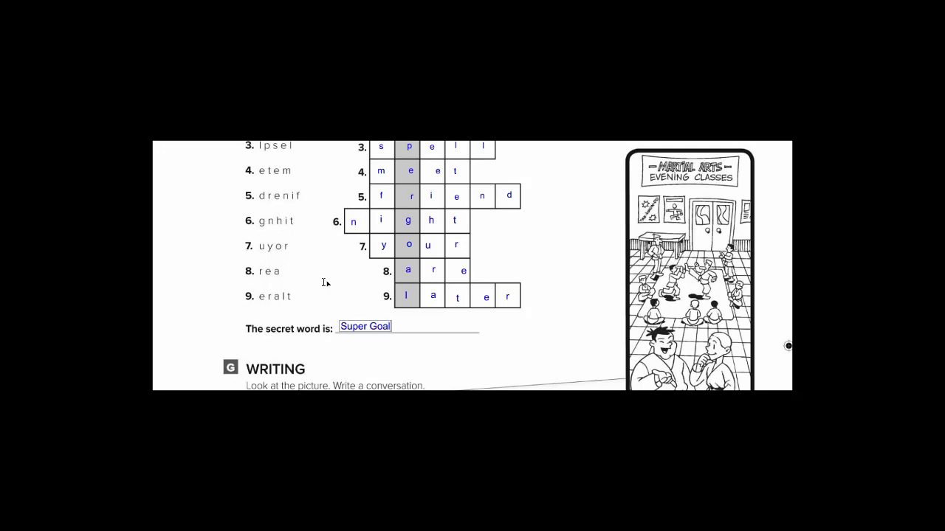
Scroll up and down the page to review the conversation exercise.
{"action": "scroll", "coordinate": [313, 260], "scroll_direction": "down", "scroll_amount": 1}
{"action": "scroll", "coordinate": [313, 261], "scroll_direction": "up", "scroll_amount": 1}
{"action": "scroll", "coordinate": [275, 326], "scroll_direction": "down", "scroll_amount": 1}
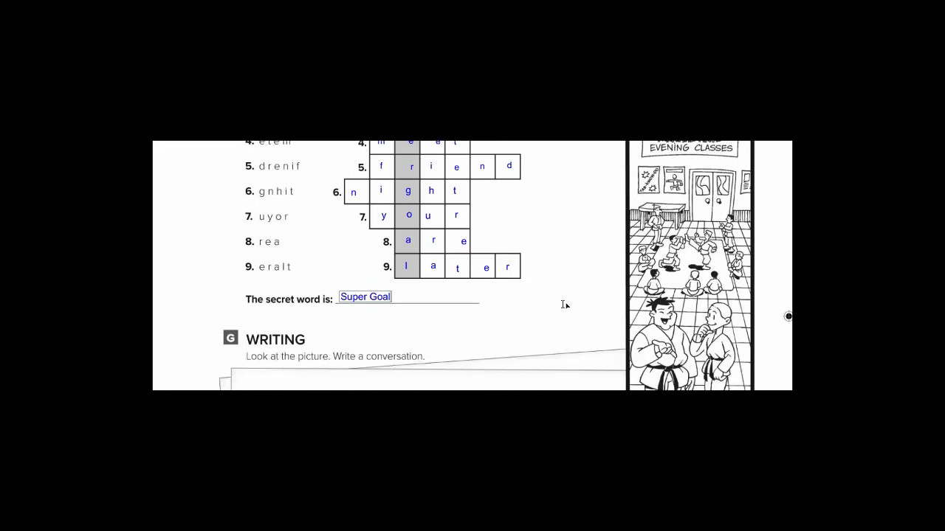
{"action": "scroll", "coordinate": [631, 268], "scroll_direction": "up", "scroll_amount": 1}
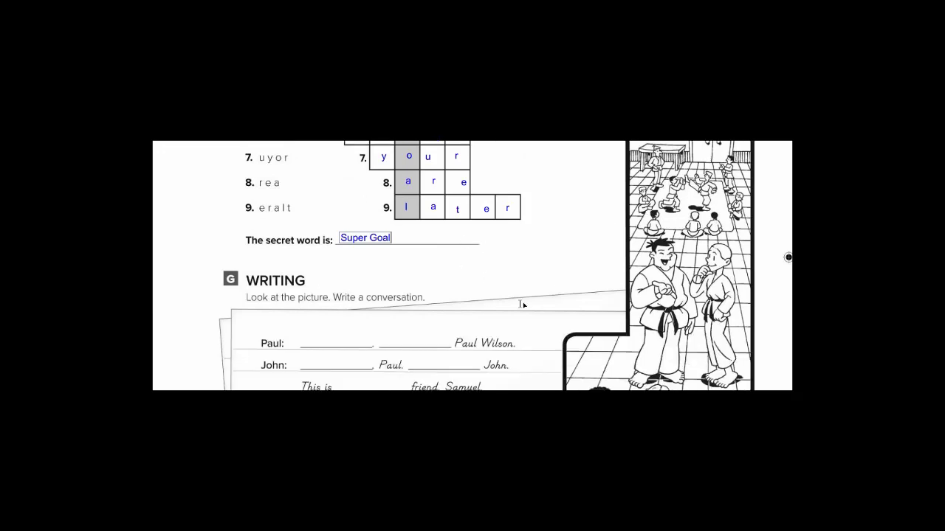
{"action": "scroll", "coordinate": [669, 280], "scroll_direction": "up", "scroll_amount": 1}
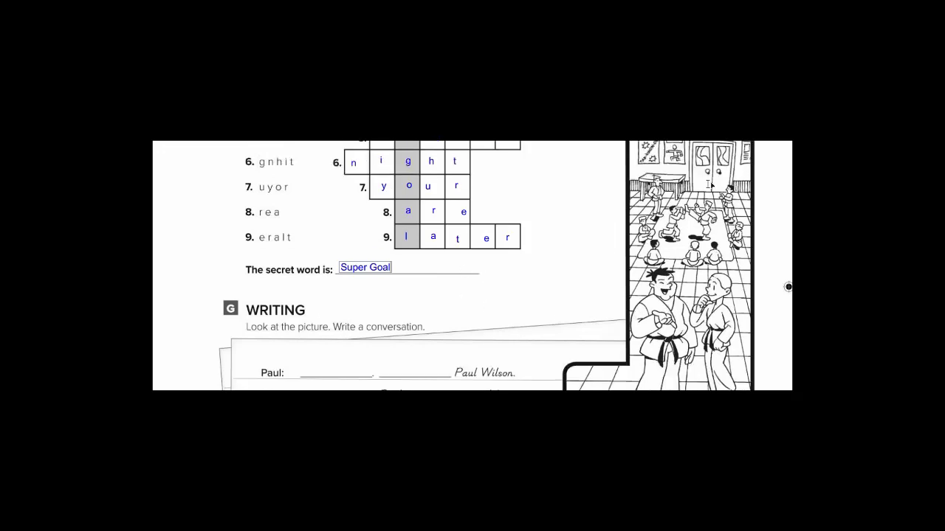
{"action": "scroll", "coordinate": [664, 254], "scroll_direction": "down", "scroll_amount": 1}
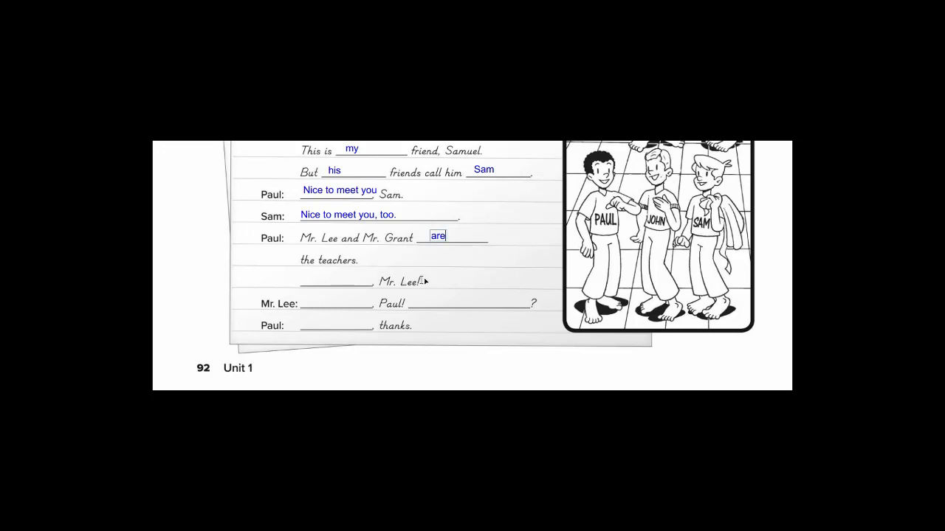
Fill the blank before 'Mr. Lee!' with 'Hello' and Mr. Lee's blank with 'Good evening'.
{"action": "left_click", "coordinate": [307, 278]}
{"action": "type", "text": "H"}
{"action": "type", "text": "i"}
{"action": "key", "text": "BackSpace"}
{"action": "type", "text": "ello"}
{"action": "left_click", "coordinate": [303, 302]}
{"action": "type", "text": "Good"}
{"action": "type", "text": " eveni"}
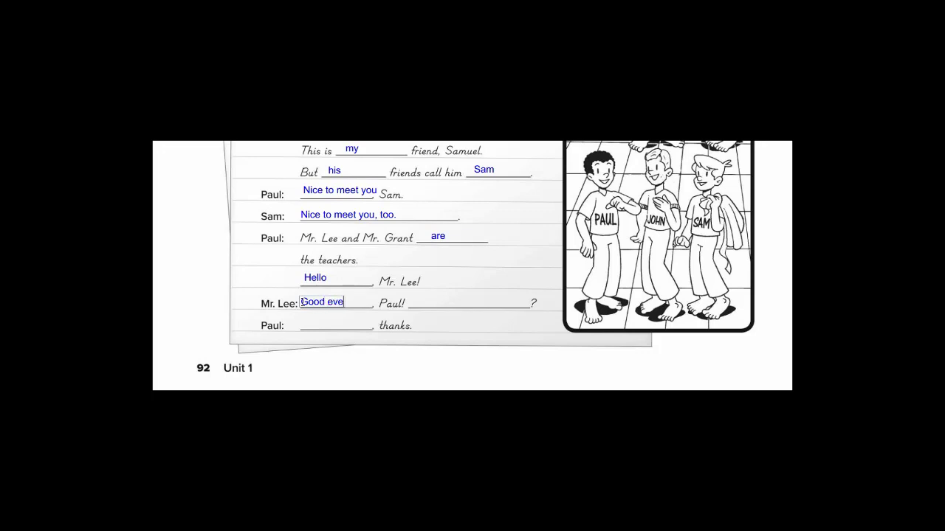
{"action": "type", "text": "ng"}
Fill Paul's blanks with 'How are you' and 'I'm fine'.
{"action": "left_click", "coordinate": [413, 303]}
{"action": "type", "text": "How are you"}
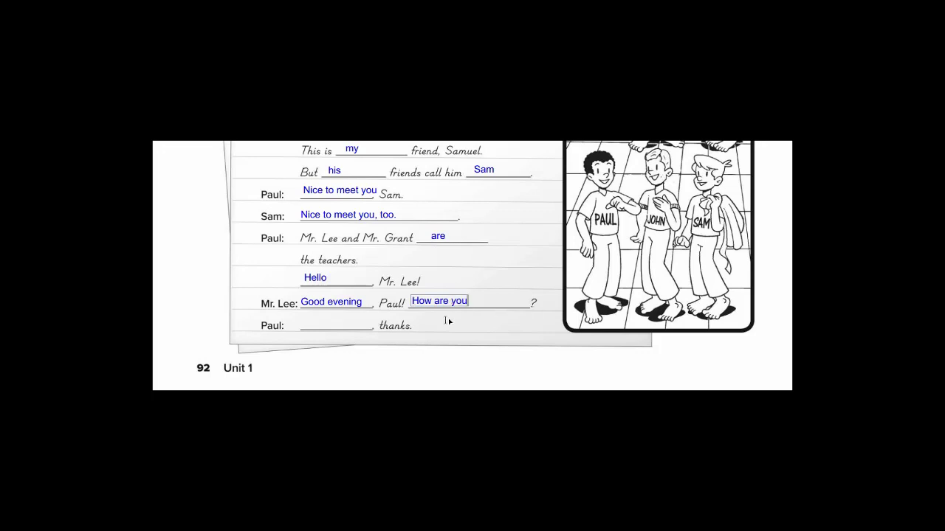
{"action": "left_click", "coordinate": [308, 322]}
{"action": "type", "text": "I'm f"}
{"action": "type", "text": "ine"}
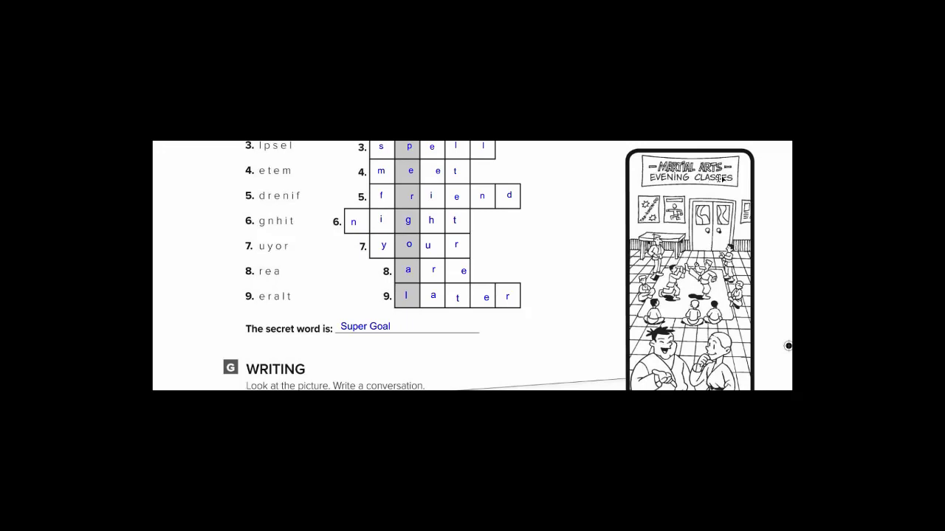
{"action": "scroll", "coordinate": [687, 198], "scroll_direction": "down", "scroll_amount": 2}
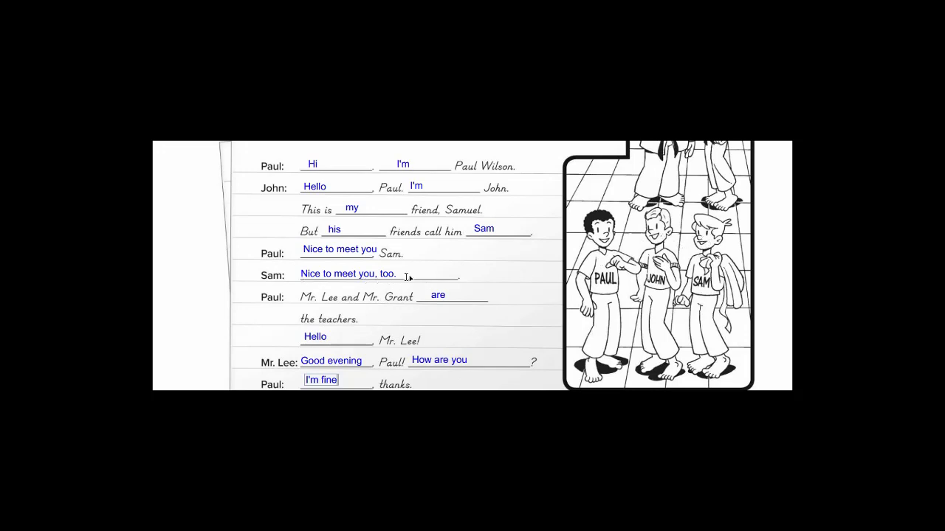
{"action": "scroll", "coordinate": [399, 272], "scroll_direction": "down", "scroll_amount": 1}
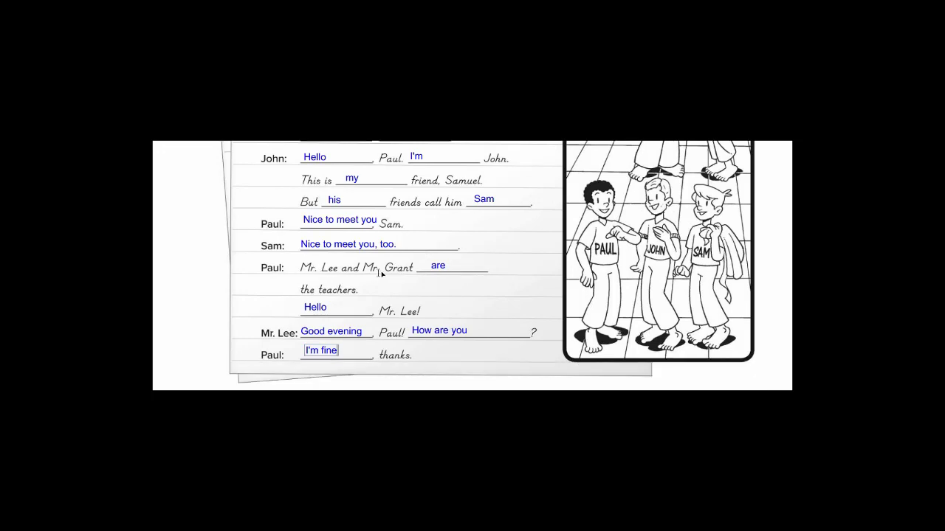
{"action": "scroll", "coordinate": [380, 273], "scroll_direction": "up", "scroll_amount": 1}
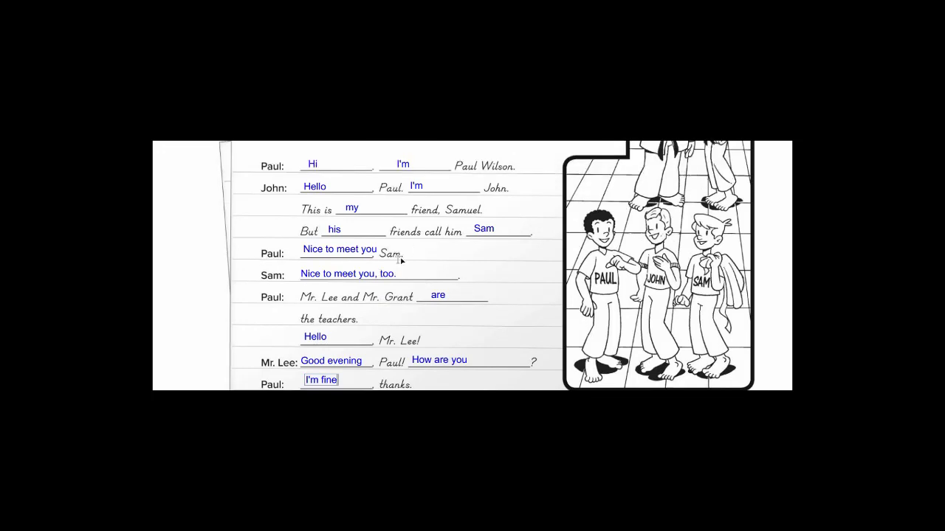
{"action": "scroll", "coordinate": [406, 303], "scroll_direction": "up", "scroll_amount": 4}
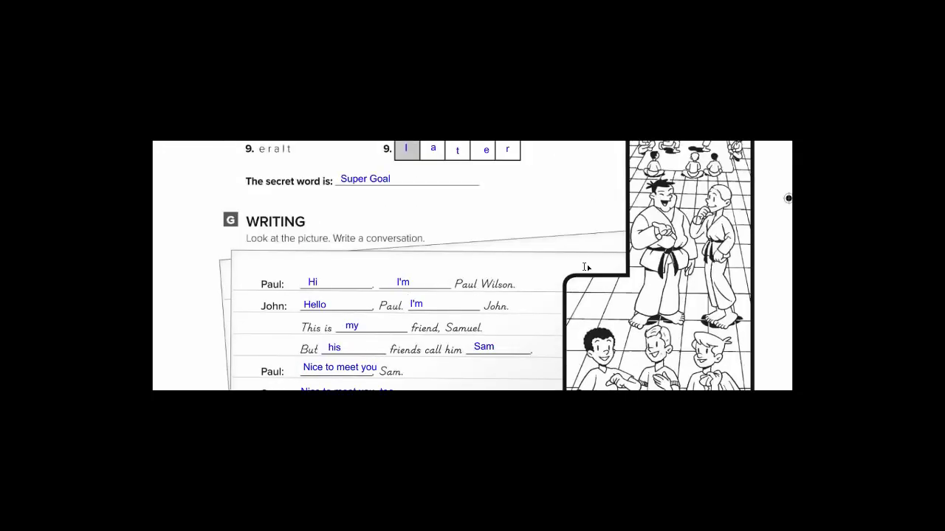